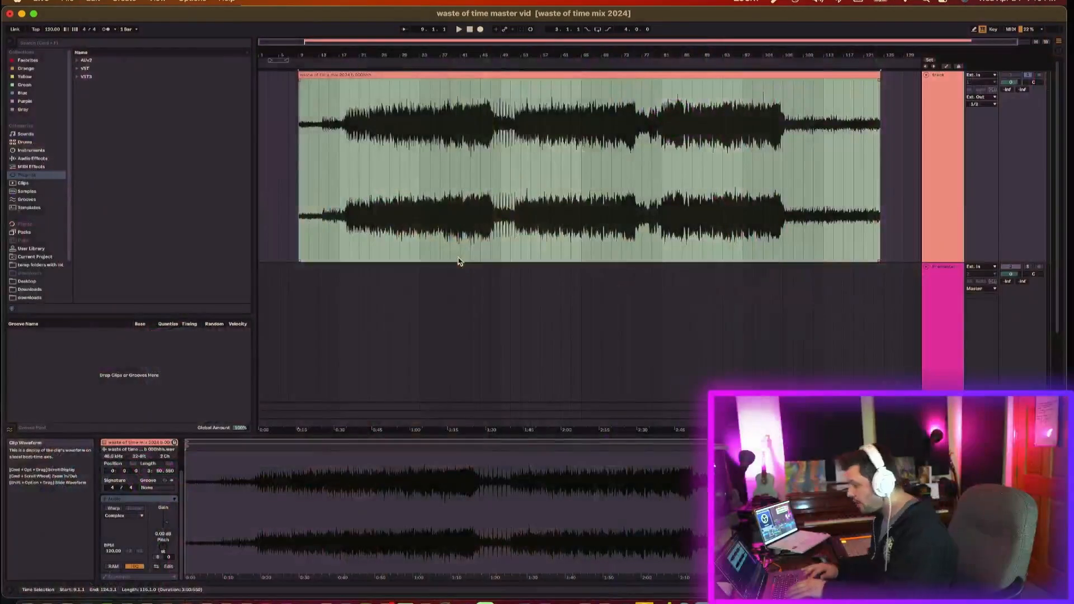
Open the mix clip in iZotope RX and inspect the tall isolated peak near 3:04 in both channels.
{"action": "left_click", "coordinate": [171, 570]}
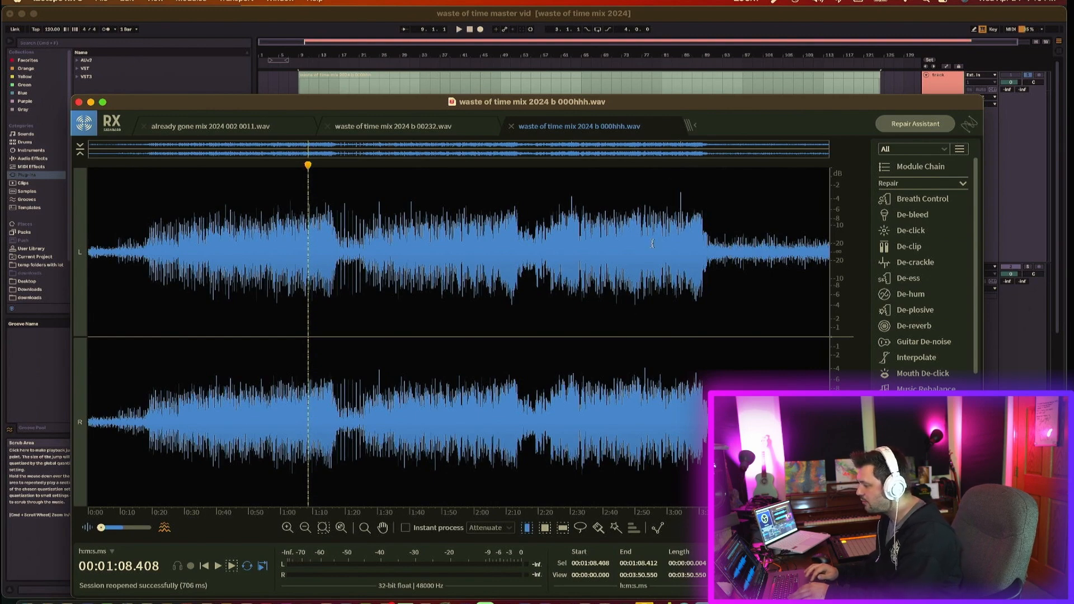
{"action": "left_click", "coordinate": [677, 279]}
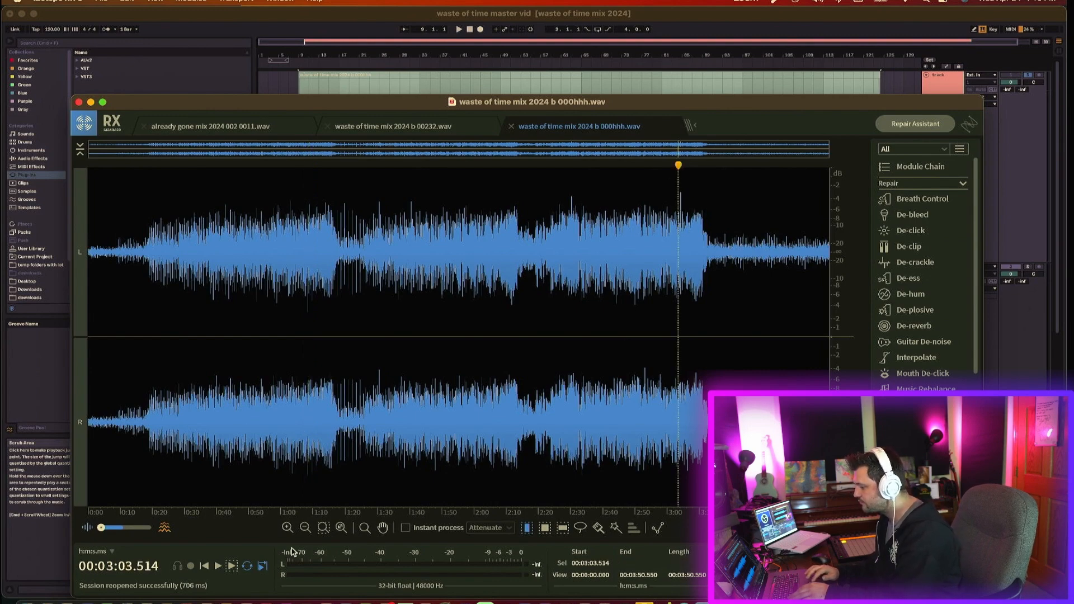
{"action": "left_click", "coordinate": [287, 528]}
{"action": "left_click", "coordinate": [286, 527]}
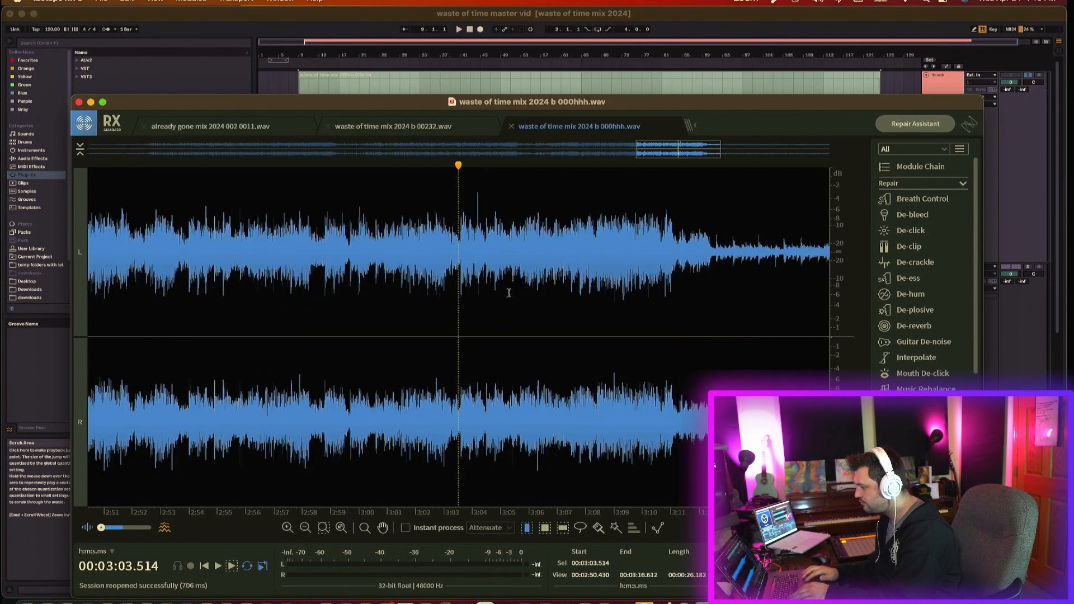
{"action": "left_click", "coordinate": [475, 210]}
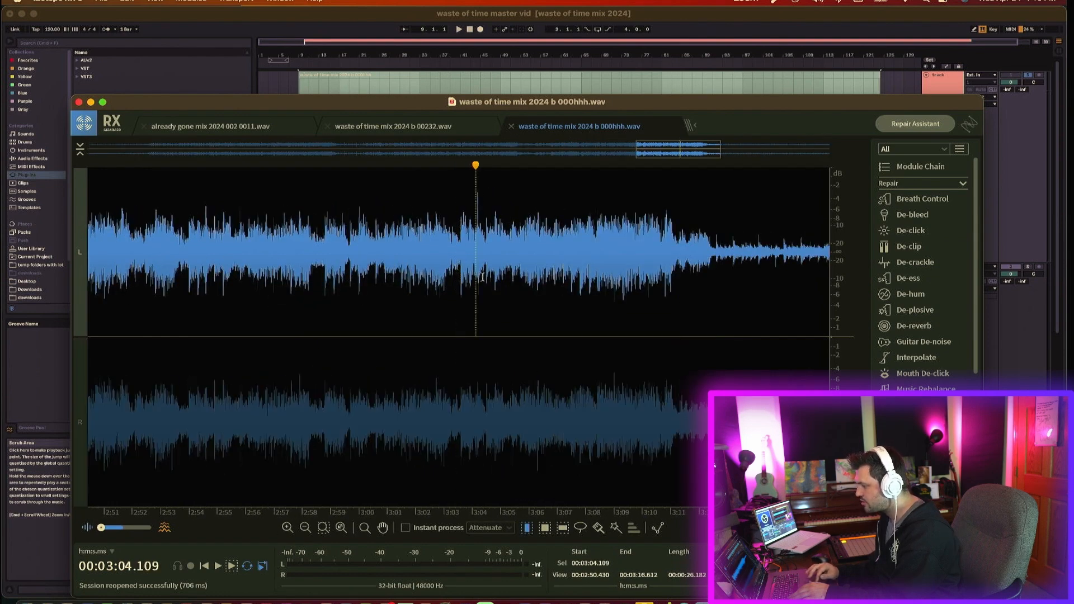
{"action": "left_click", "coordinate": [482, 331]}
{"action": "left_click", "coordinate": [478, 361]}
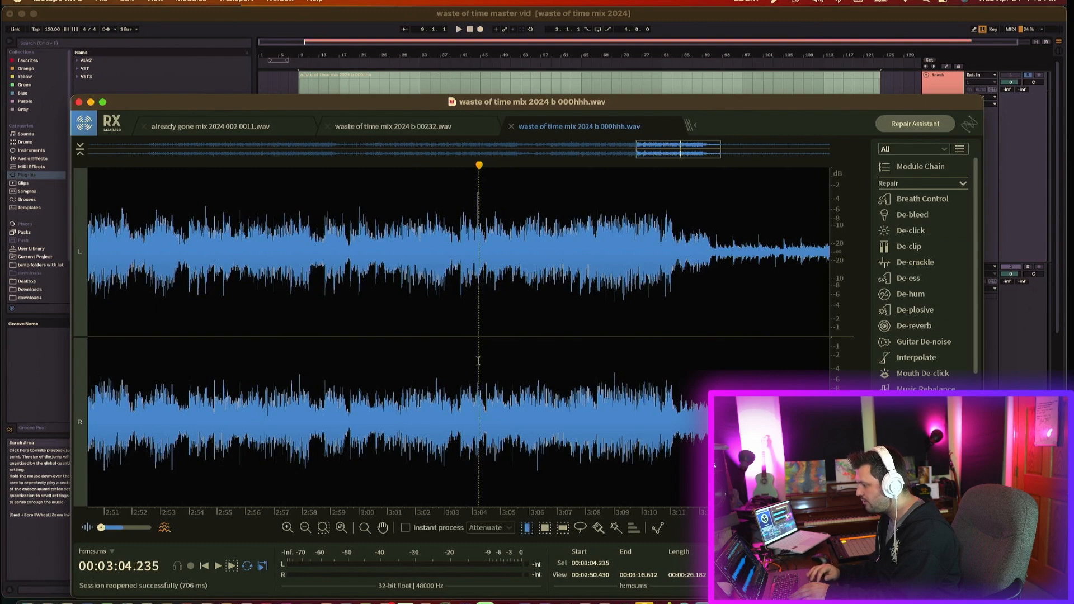
{"action": "scroll", "coordinate": [392, 447], "scroll_direction": "left", "scroll_amount": 5}
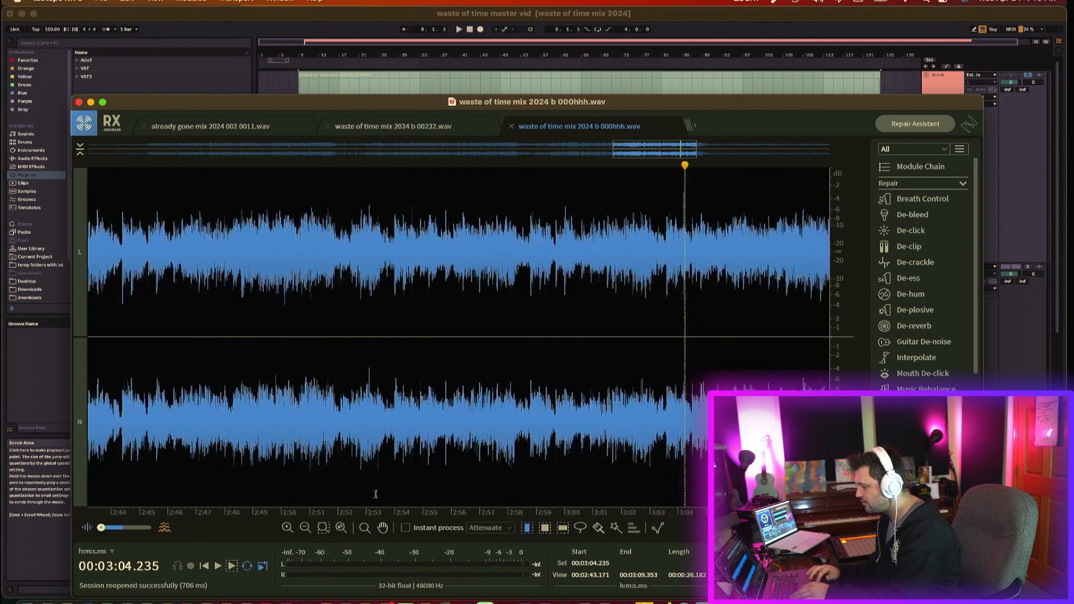
Select the downward spike from 1:08.408 to 1:08.412 in both channels.
{"action": "left_click", "coordinate": [305, 527]}
{"action": "left_click", "coordinate": [305, 528]}
{"action": "left_click", "coordinate": [313, 296]}
{"action": "left_click", "coordinate": [308, 302]}
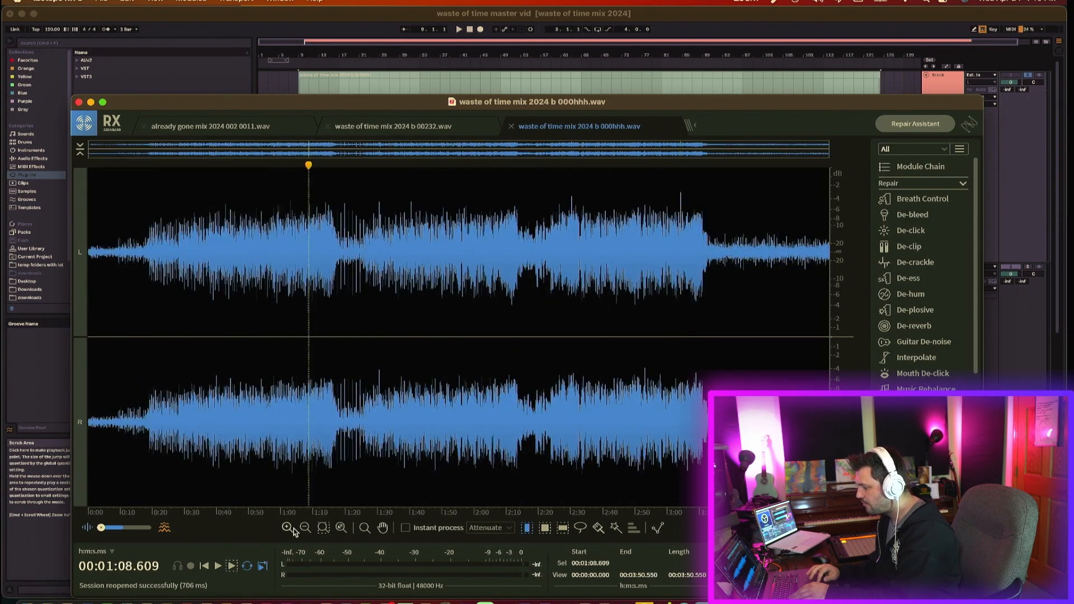
{"action": "left_click", "coordinate": [287, 528]}
{"action": "left_click", "coordinate": [287, 527]}
{"action": "left_click", "coordinate": [287, 527]}
{"action": "left_click", "coordinate": [287, 528]}
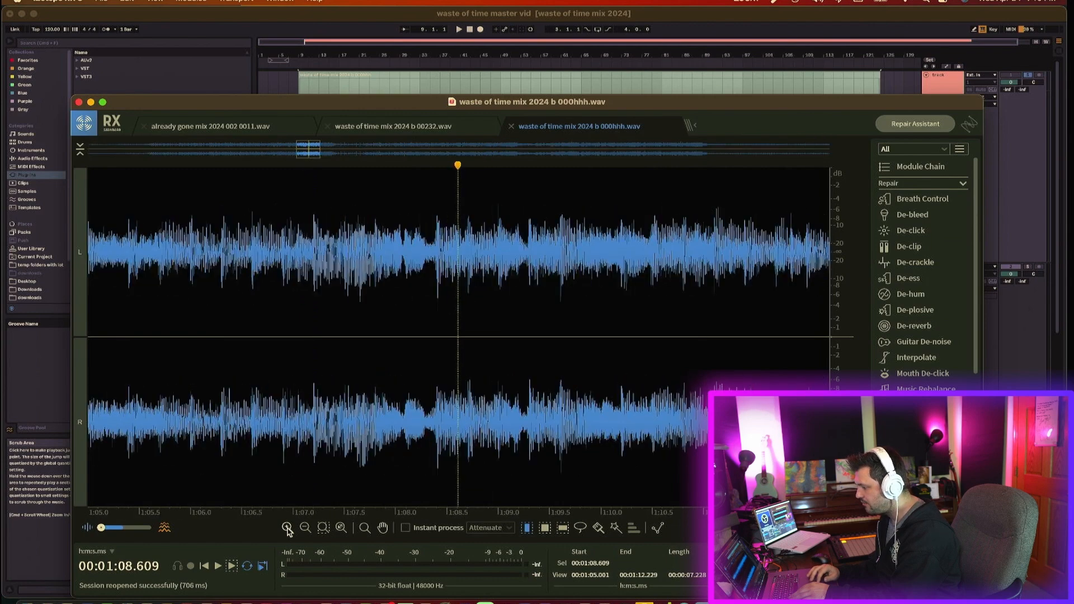
{"action": "left_click", "coordinate": [287, 527]}
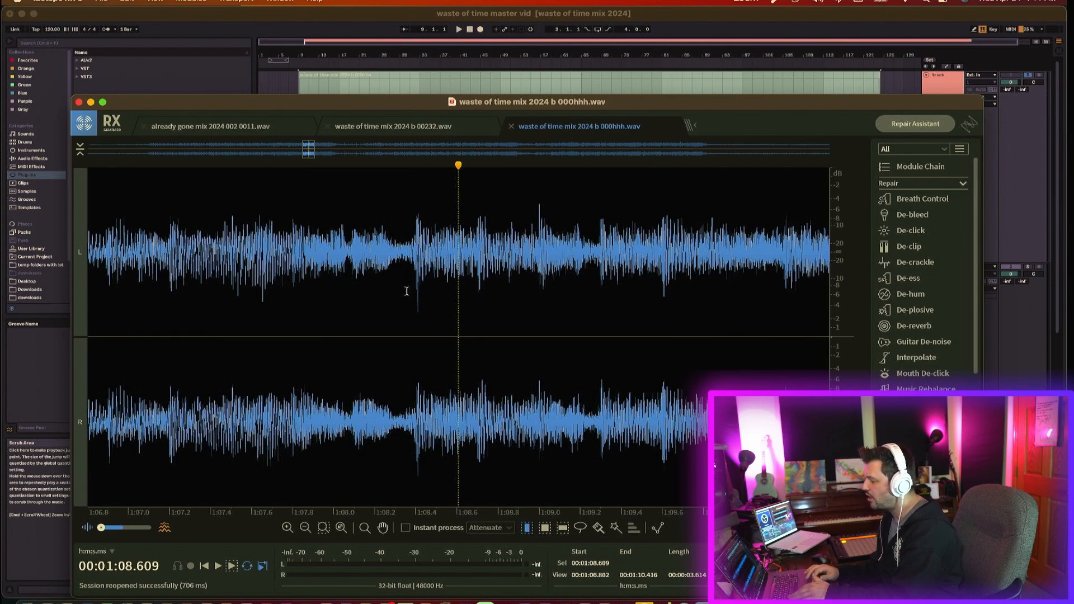
{"action": "scroll", "coordinate": [442, 308], "scroll_direction": "down", "scroll_amount": 5}
{"action": "left_click", "coordinate": [459, 301]}
{"action": "left_click", "coordinate": [287, 527]}
{"action": "left_click", "coordinate": [287, 527]}
{"action": "left_click", "coordinate": [286, 528]}
{"action": "left_click", "coordinate": [287, 528]}
{"action": "left_click", "coordinate": [287, 527]}
{"action": "left_click", "coordinate": [287, 527]}
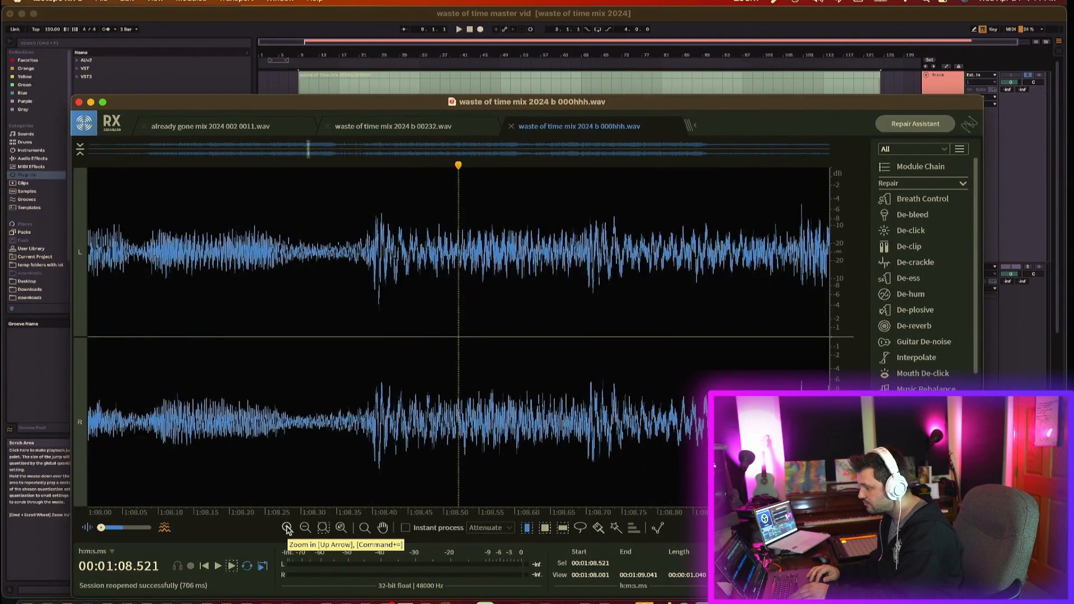
{"action": "left_click", "coordinate": [287, 527]}
{"action": "left_click", "coordinate": [287, 527]}
{"action": "scroll", "coordinate": [384, 369], "scroll_direction": "left", "scroll_amount": 3}
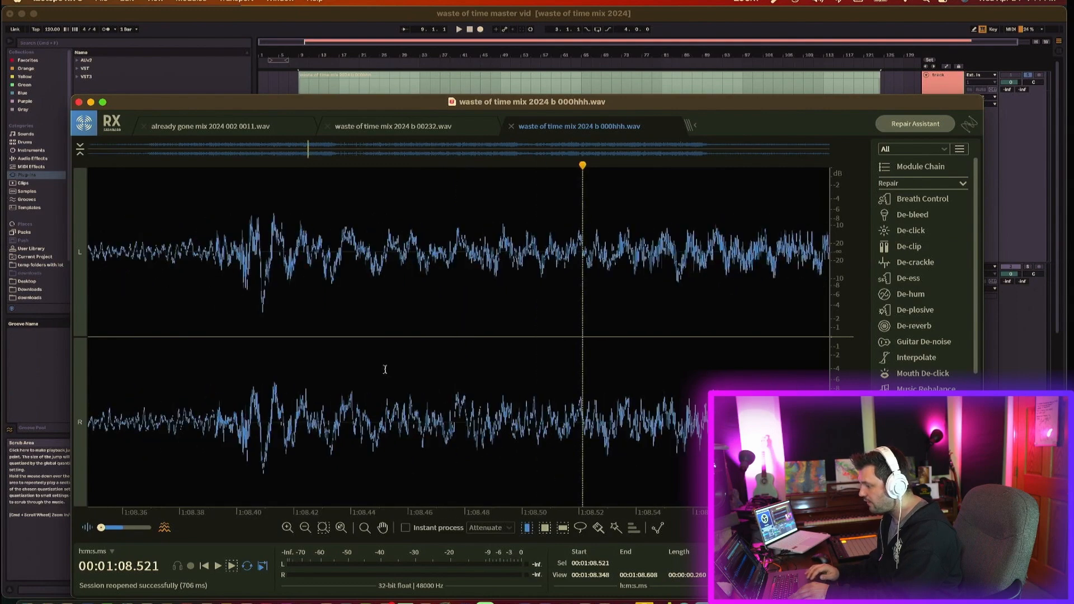
{"action": "scroll", "coordinate": [385, 369], "scroll_direction": "left", "scroll_amount": 2}
{"action": "left_click", "coordinate": [318, 272]}
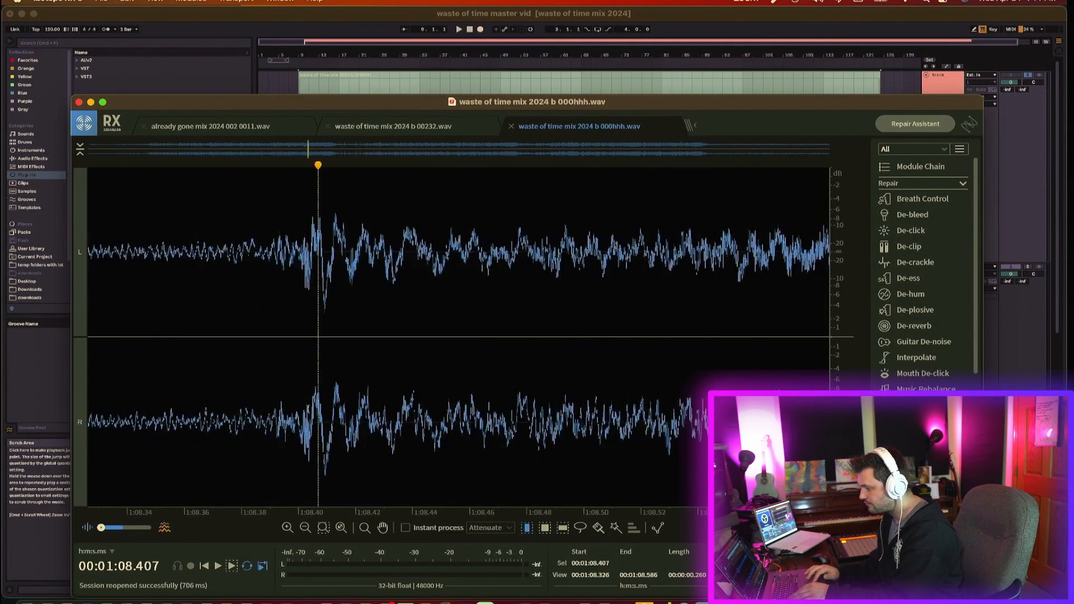
{"action": "left_click", "coordinate": [288, 528]}
{"action": "left_click", "coordinate": [288, 528]}
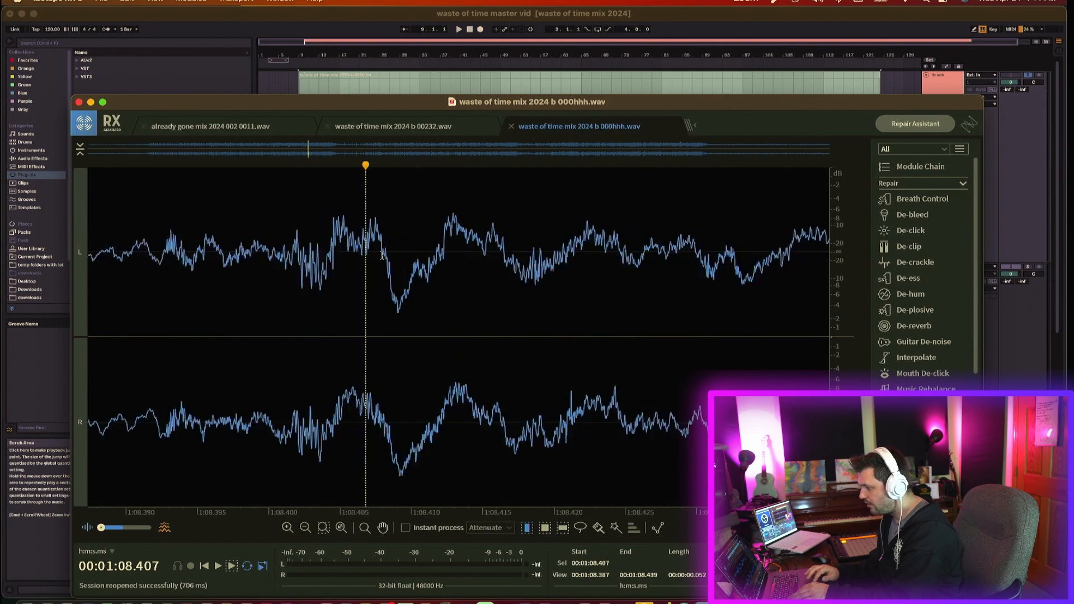
{"action": "left_click_drag", "start_coordinate": [384, 255], "coordinate": [443, 258]}
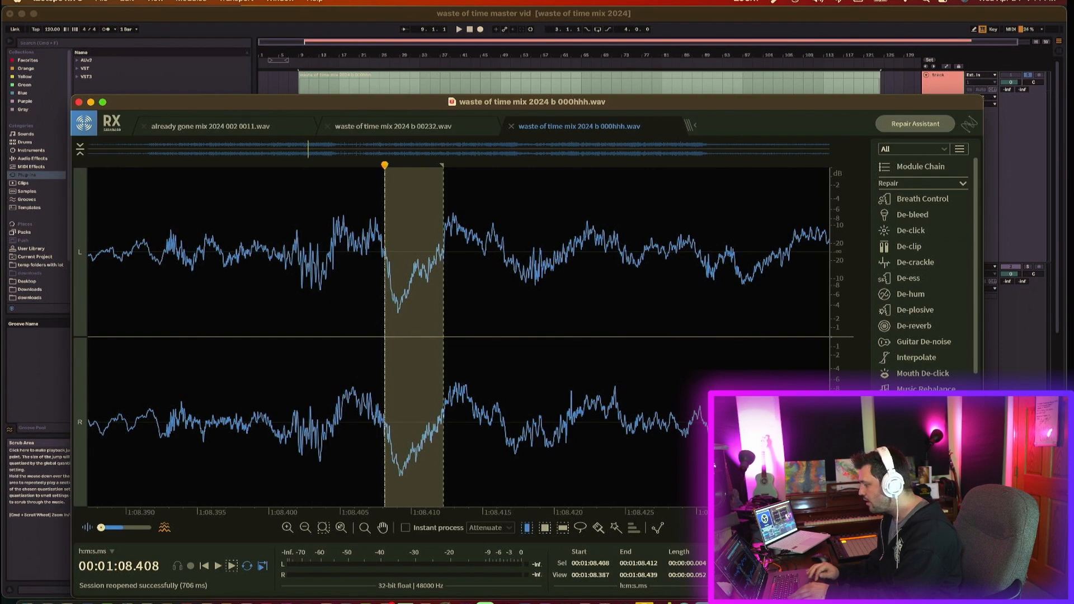
Render the Phase module's suggested rotation of +66° for both channels on the selected spike.
{"action": "scroll", "coordinate": [923, 274], "scroll_direction": "down", "scroll_amount": 3}
{"action": "scroll", "coordinate": [923, 344], "scroll_direction": "down", "scroll_amount": 3}
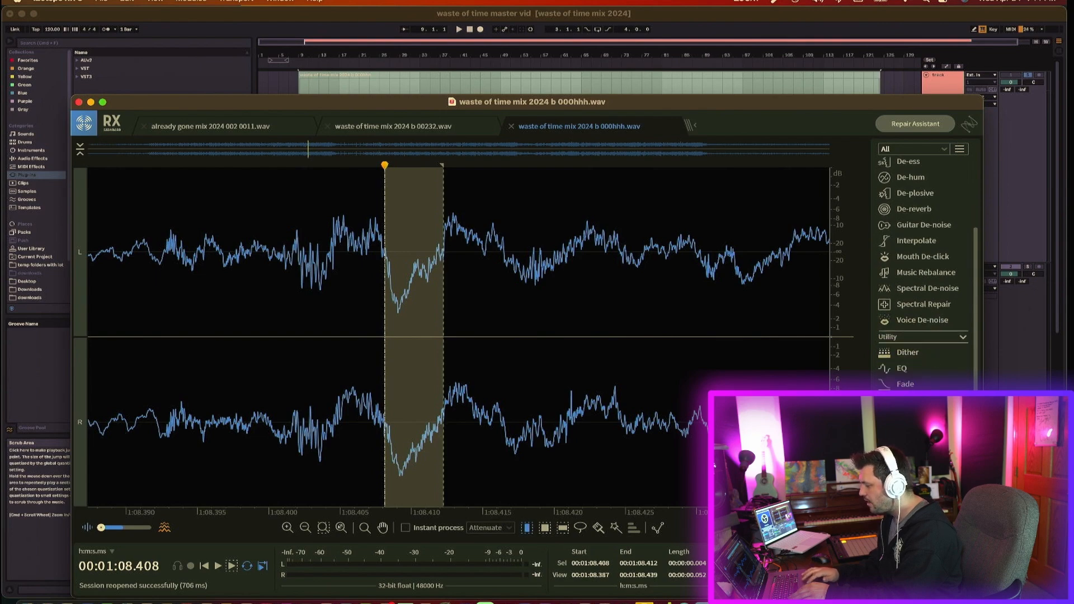
{"action": "left_click", "coordinate": [839, 302]}
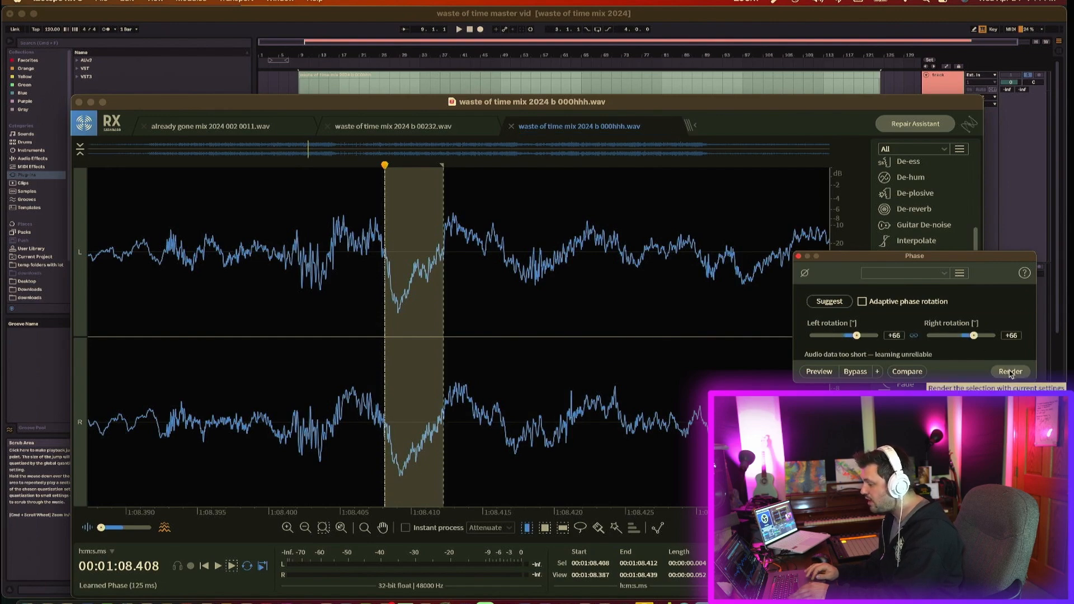
{"action": "left_click", "coordinate": [1010, 372]}
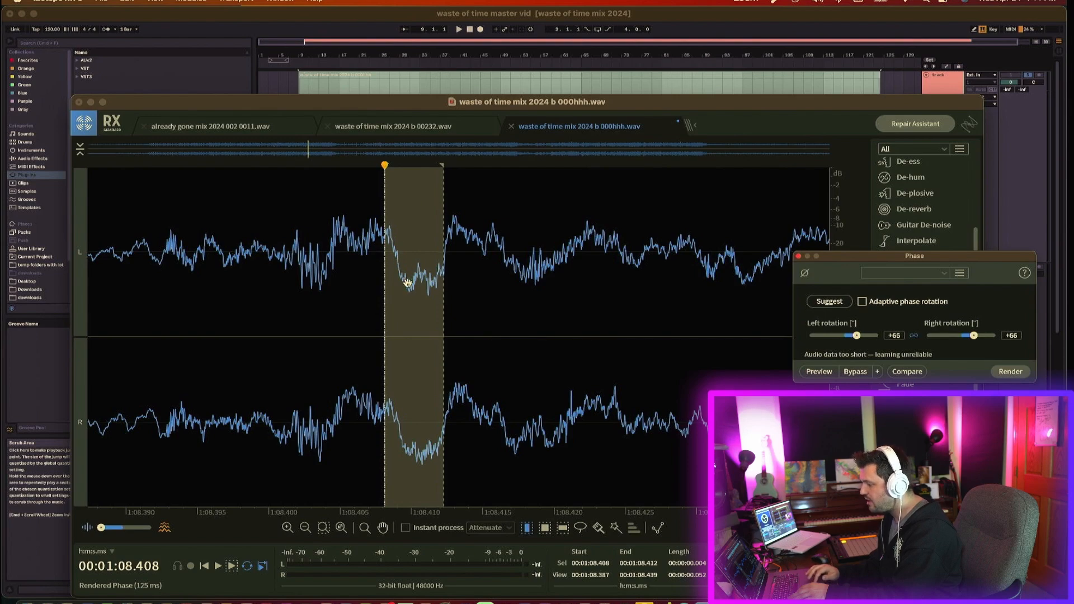
Undo the phase rotation and audition the unprocessed passage around the spike, playing from 1:06.835.
{"action": "left_click", "coordinate": [305, 528]}
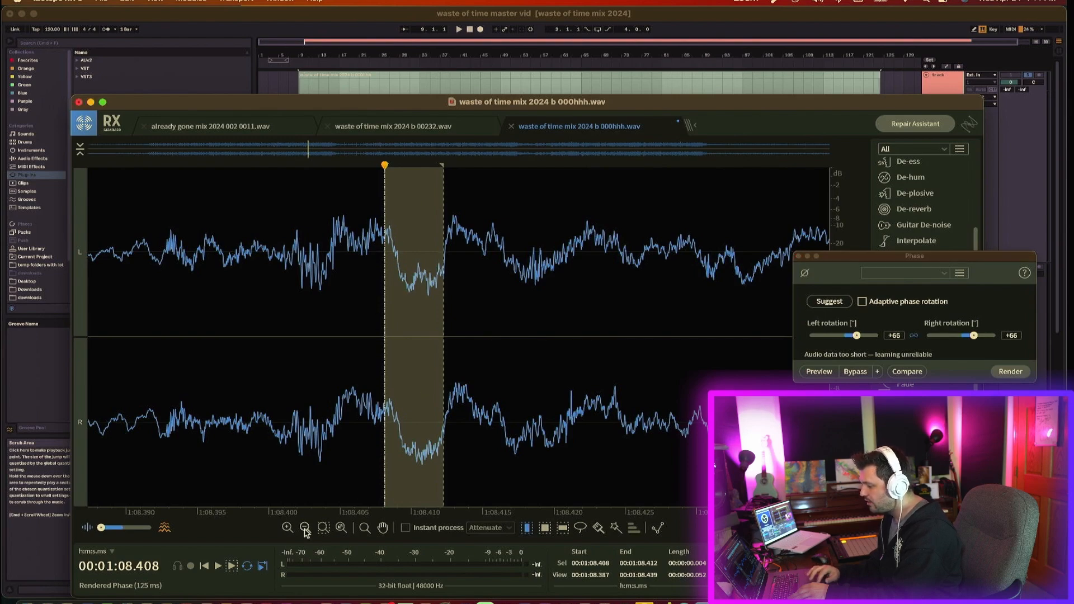
{"action": "left_click", "coordinate": [305, 528]}
{"action": "left_click", "coordinate": [305, 527]}
{"action": "left_click", "coordinate": [305, 528]}
{"action": "left_click", "coordinate": [399, 450]}
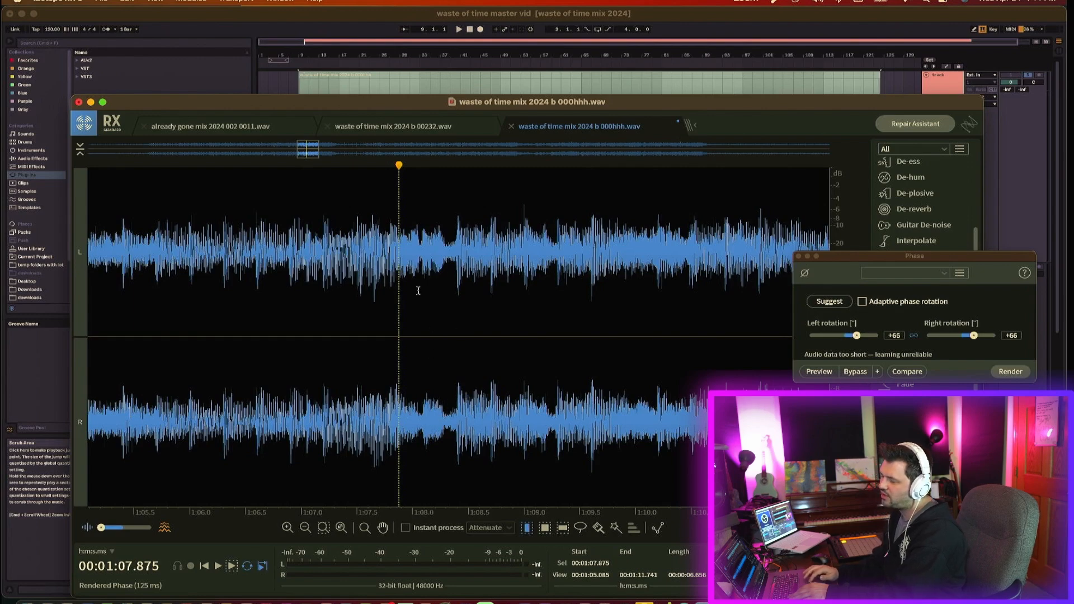
{"action": "left_click", "coordinate": [458, 325]}
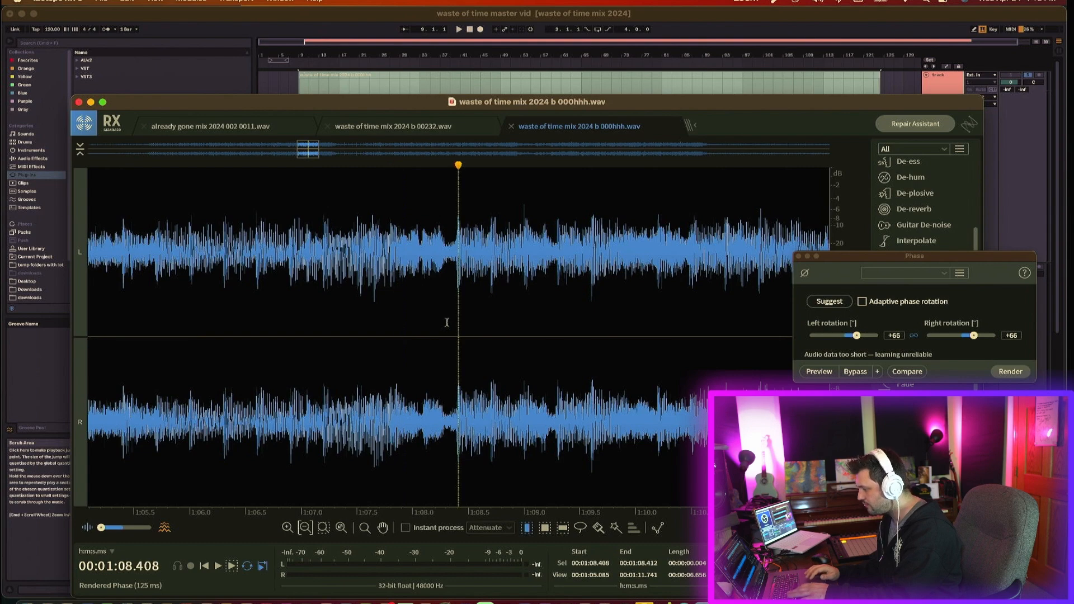
{"action": "left_click", "coordinate": [507, 298]}
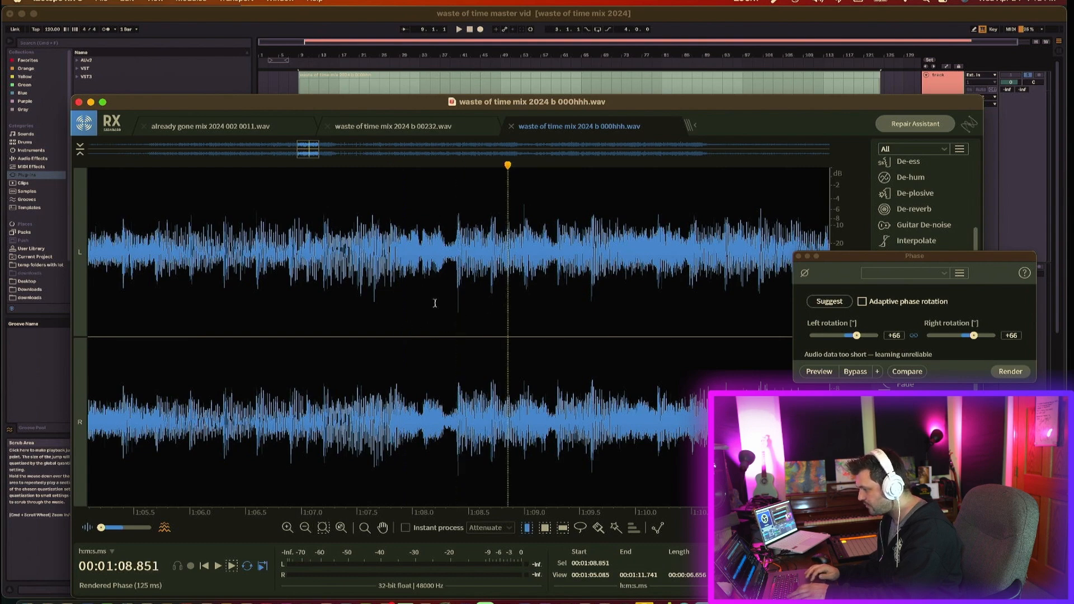
{"action": "left_click", "coordinate": [282, 280]}
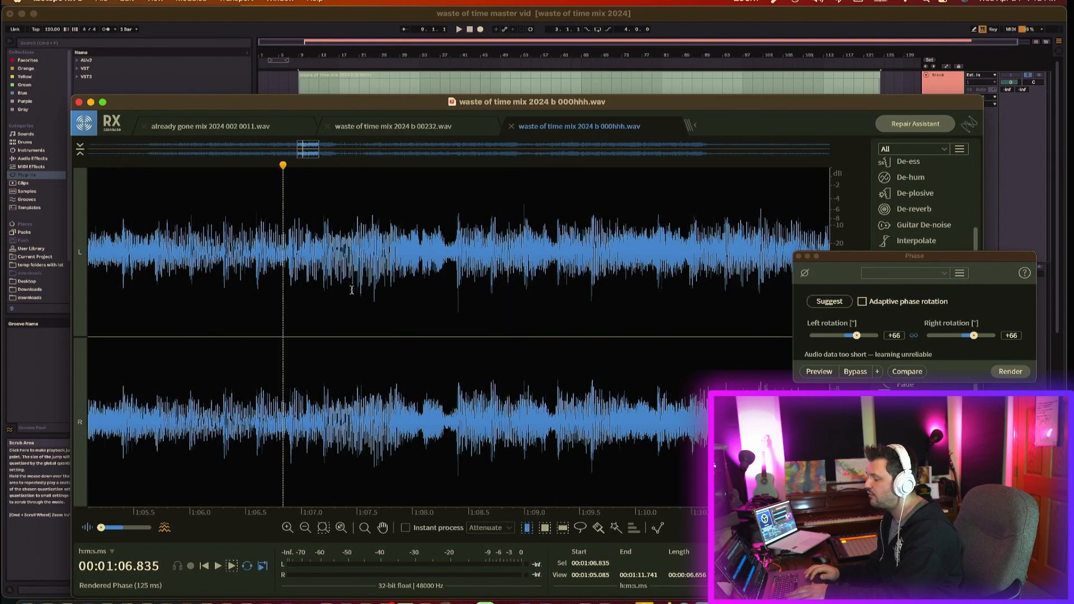
{"action": "key", "text": "space"}
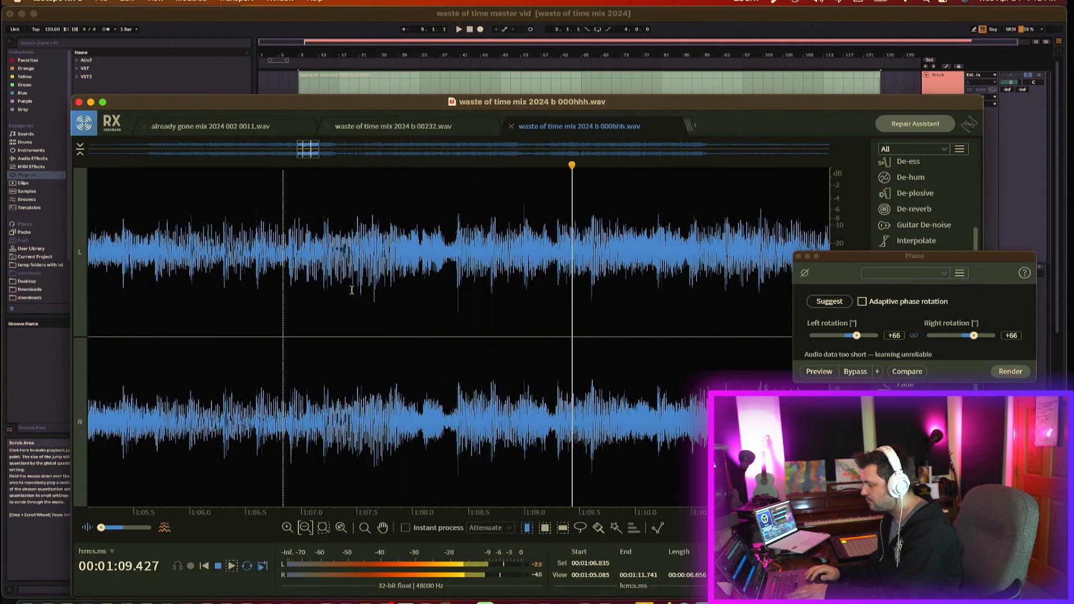
{"action": "key", "text": "space"}
Redo the phase rotation and audition the processed passage, playing from 1:05.827.
{"action": "left_click", "coordinate": [457, 281]}
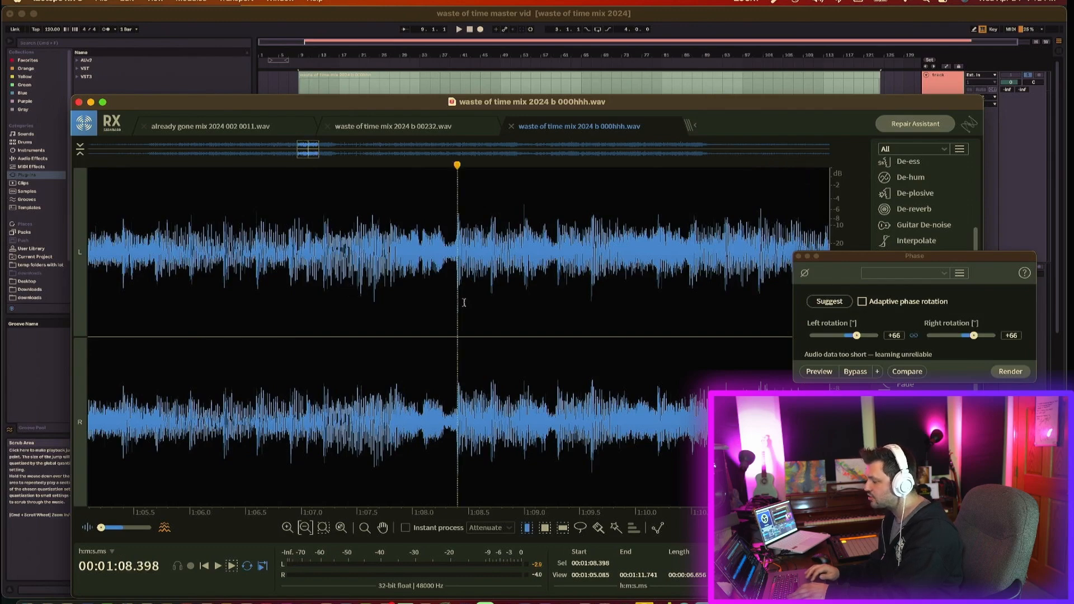
{"action": "left_click", "coordinate": [426, 287]}
{"action": "left_click", "coordinate": [458, 316]}
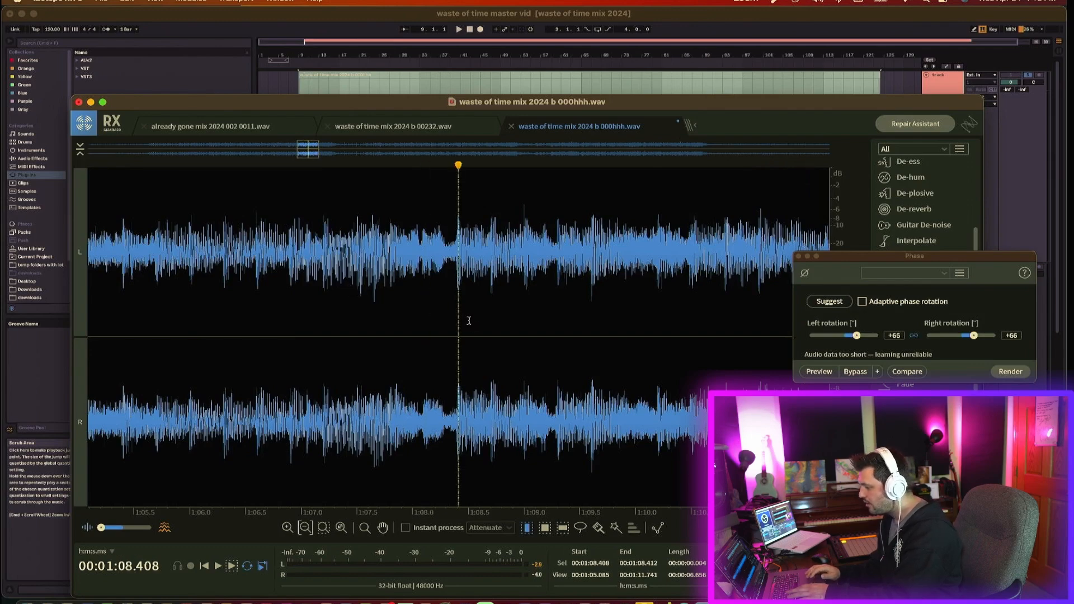
{"action": "left_click", "coordinate": [510, 305]}
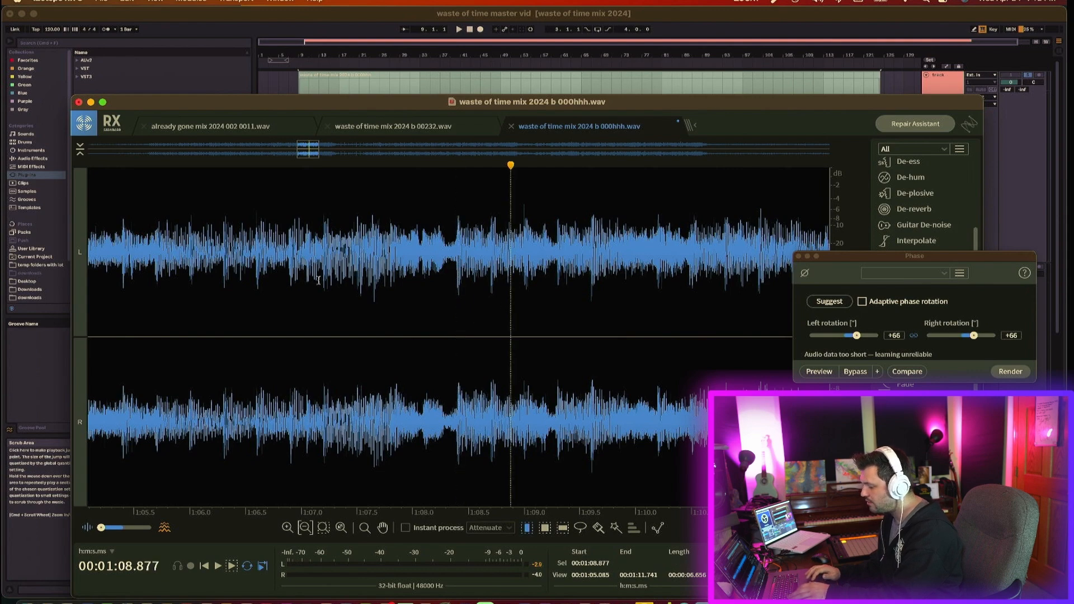
{"action": "left_click", "coordinate": [245, 274]}
{"action": "left_click", "coordinate": [170, 278]}
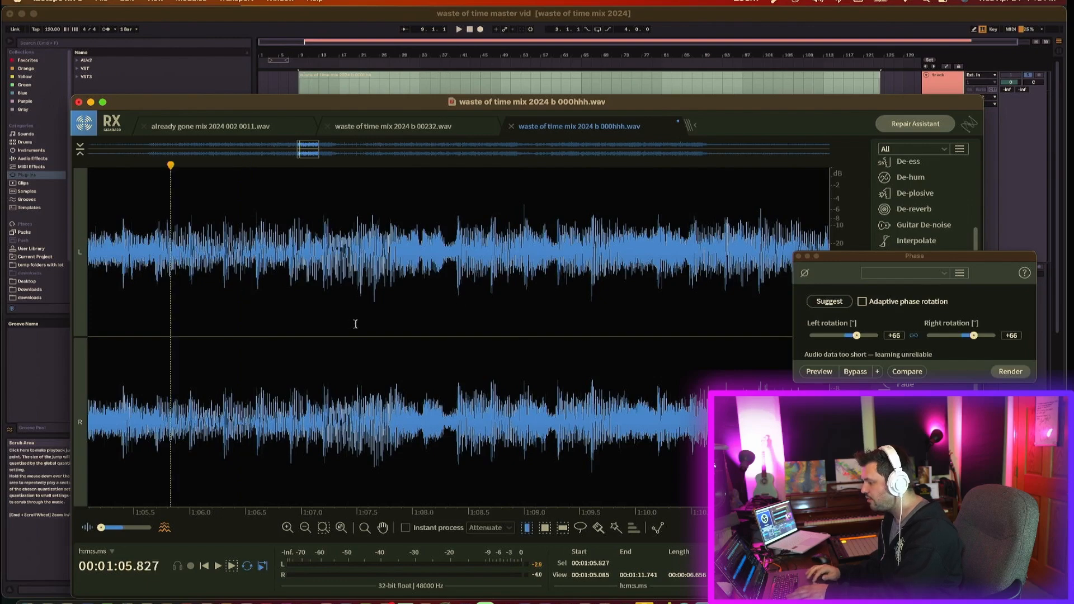
{"action": "key", "text": "space"}
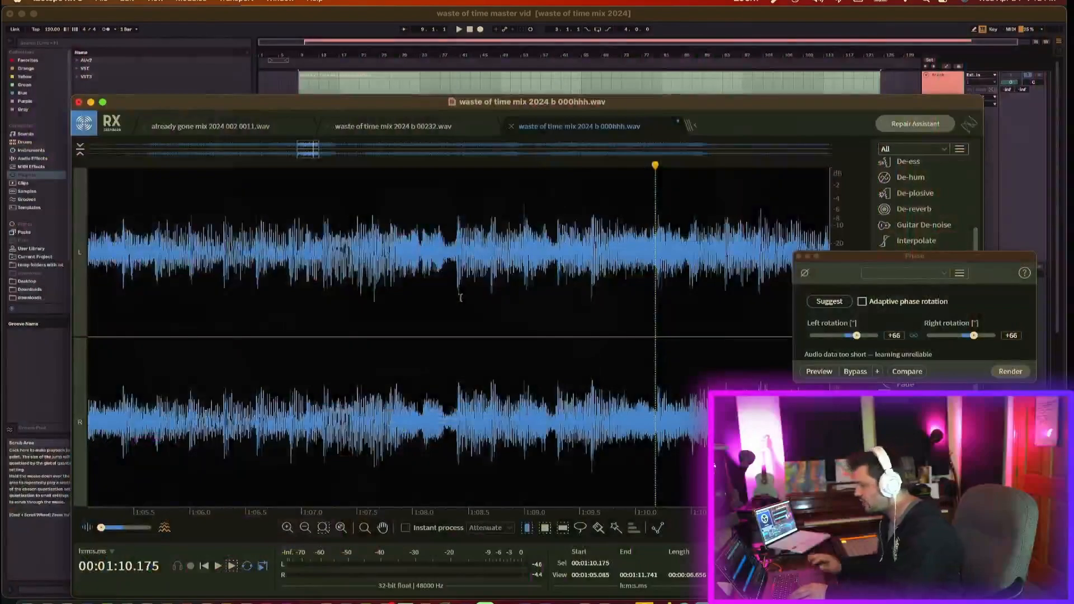
Select the upward peak from 3:04.201 to 3:04.203 and render the suggested phase rotation of -70° for both channels.
{"action": "left_click", "coordinate": [341, 525]}
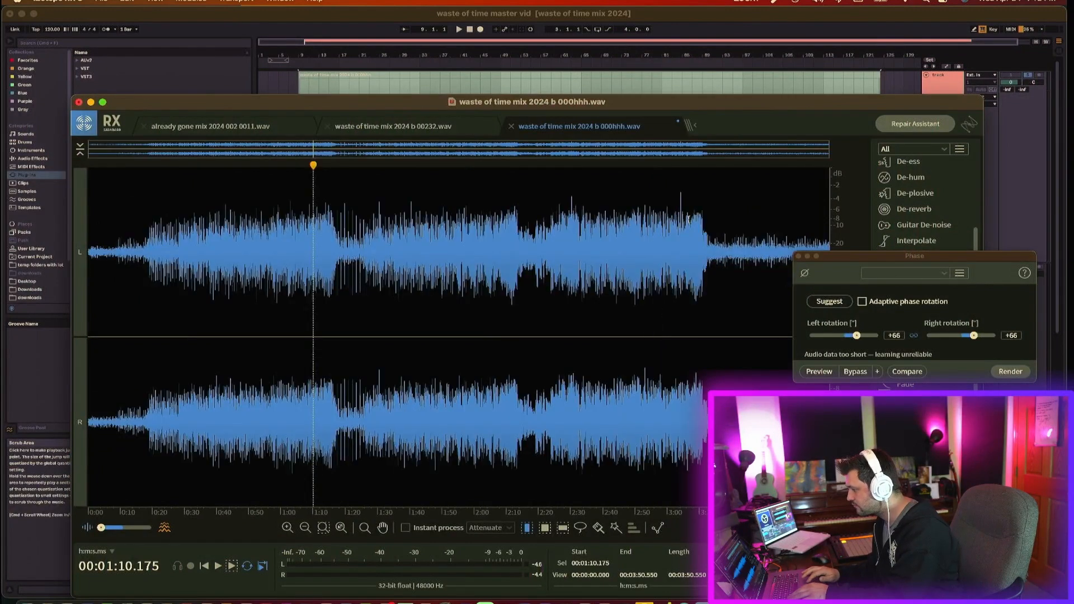
{"action": "left_click", "coordinate": [681, 225]}
{"action": "left_click", "coordinate": [287, 527]}
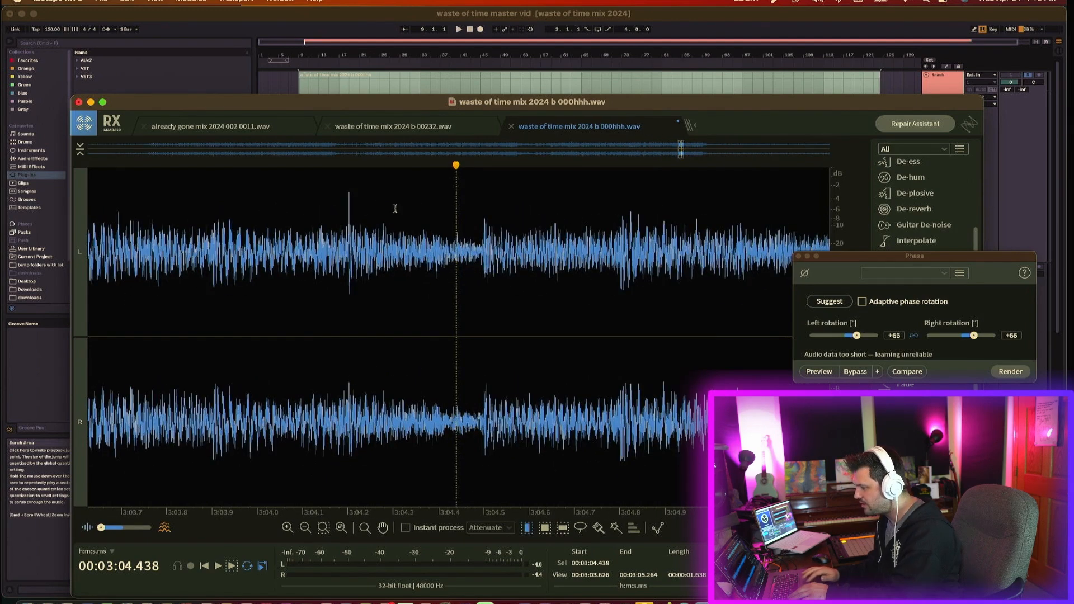
{"action": "left_click", "coordinate": [347, 242]}
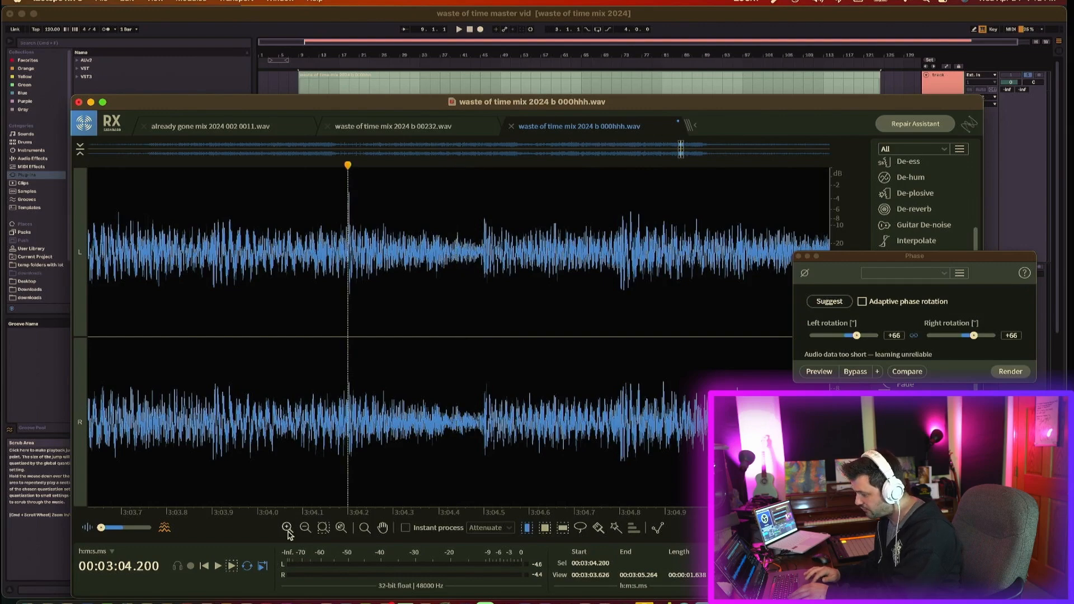
{"action": "left_click", "coordinate": [288, 528]}
{"action": "left_click", "coordinate": [287, 528]}
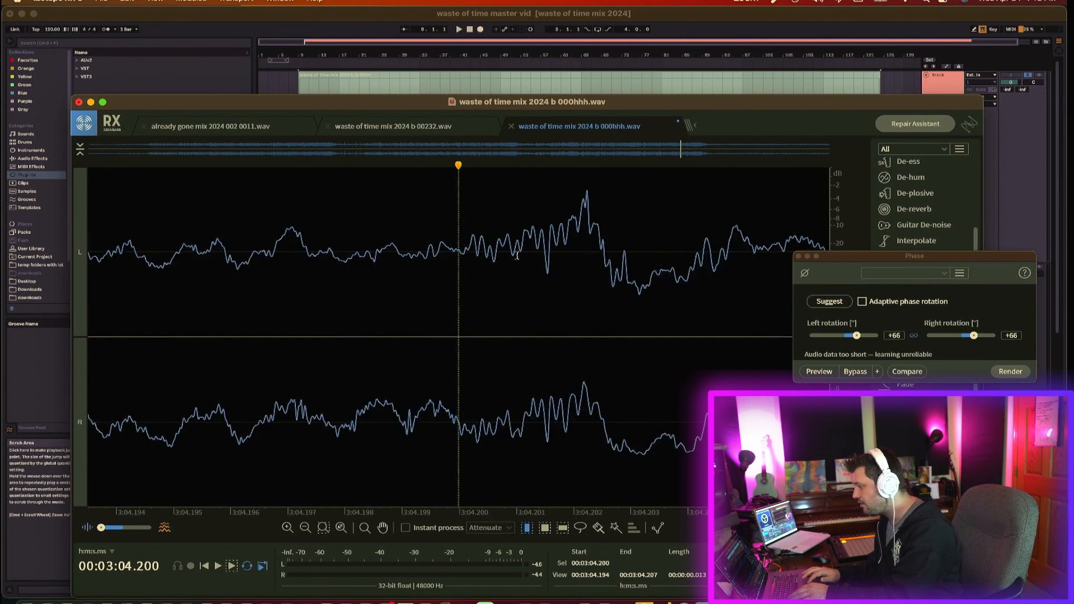
{"action": "left_click_drag", "start_coordinate": [511, 244], "coordinate": [601, 245]}
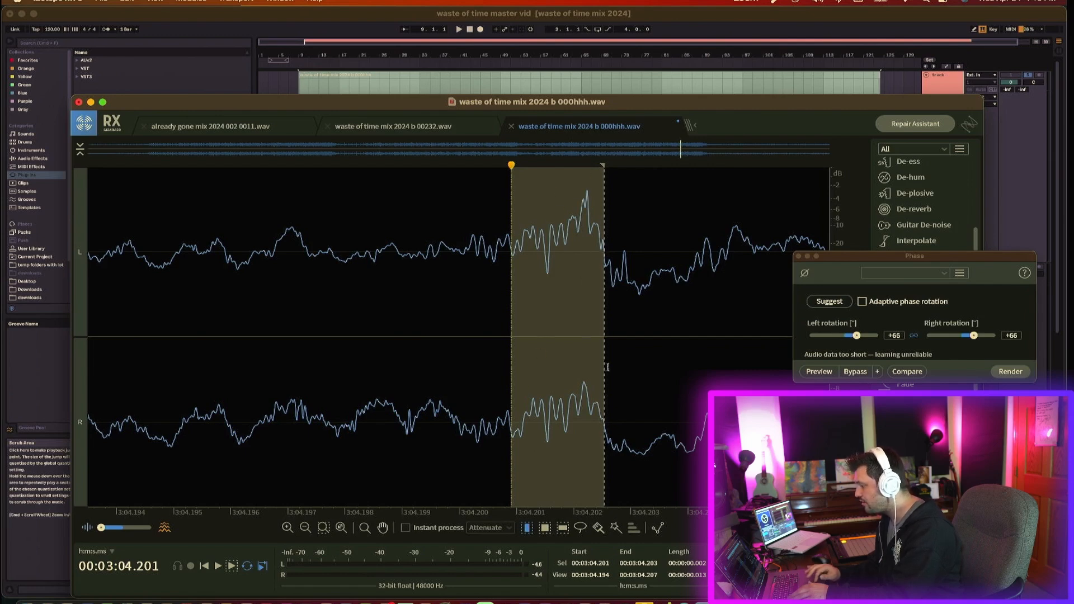
{"action": "left_click", "coordinate": [838, 303]}
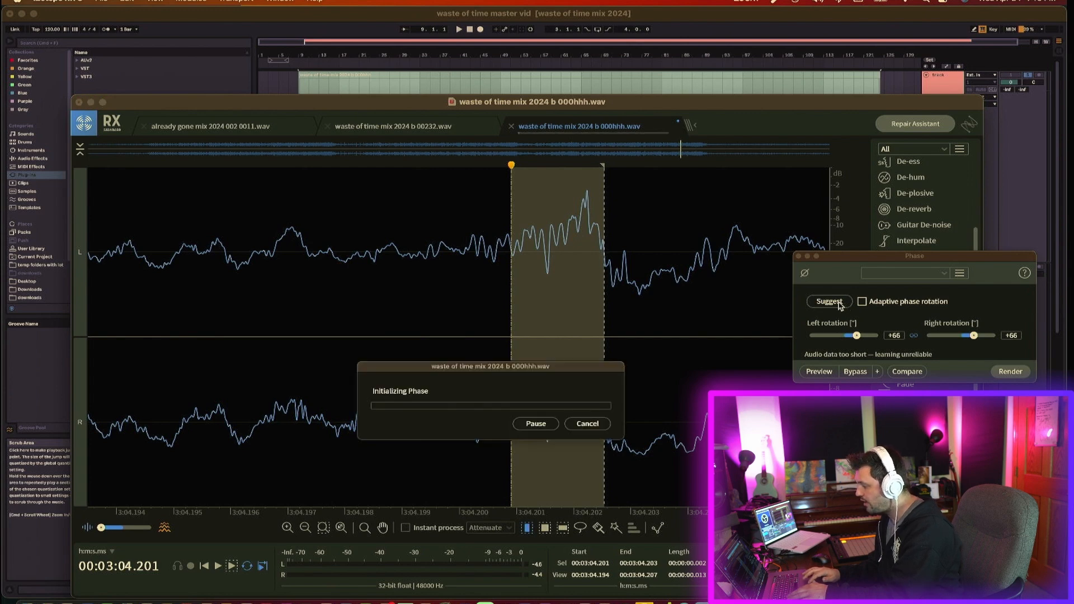
{"action": "left_click", "coordinate": [1009, 372]}
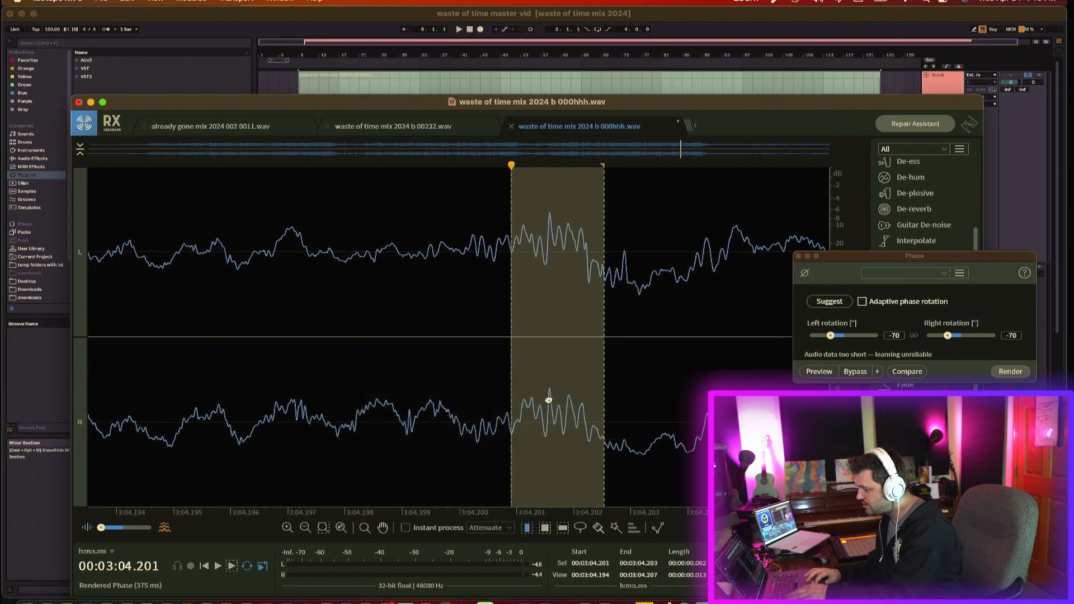
Undo the two-channel phase rotation and render the suggested -70° rotation on the same selection in the left channel only.
{"action": "left_click", "coordinate": [548, 398]}
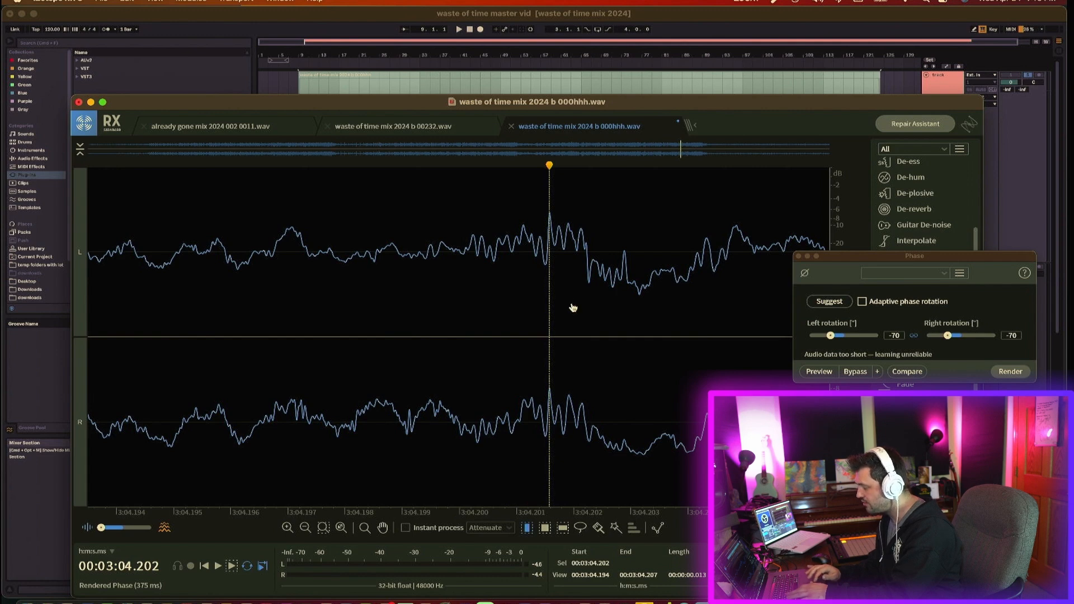
{"action": "key", "text": "super+z"}
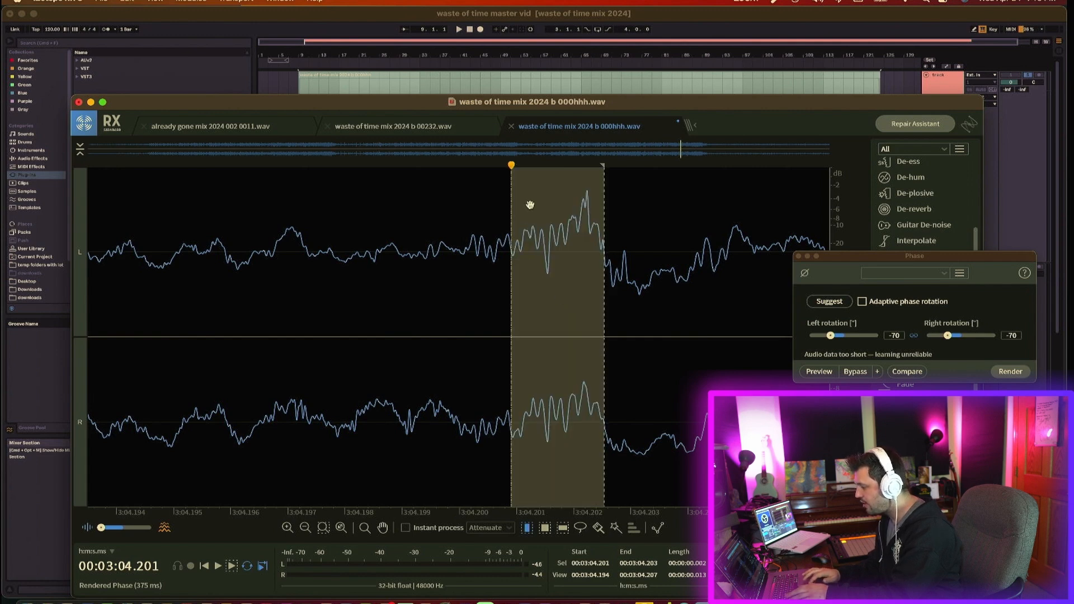
{"action": "key", "text": "super+shift+l"}
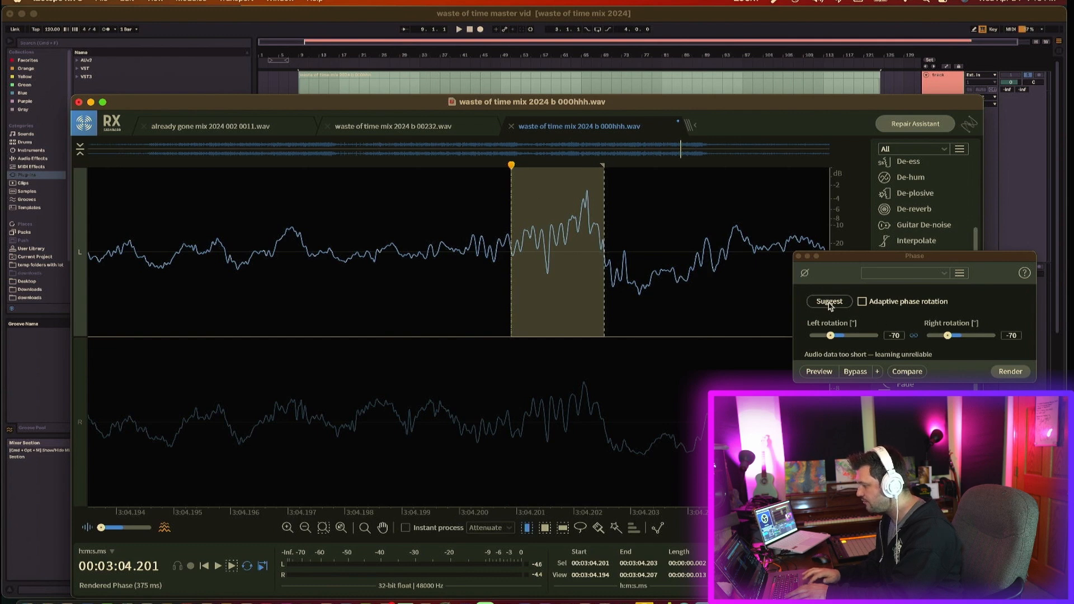
{"action": "left_click", "coordinate": [829, 303]}
{"action": "left_click", "coordinate": [1009, 373]}
Clear the peak selection and reactivate both channels, placing the playhead at 3:04.202.
{"action": "left_click", "coordinate": [546, 218]}
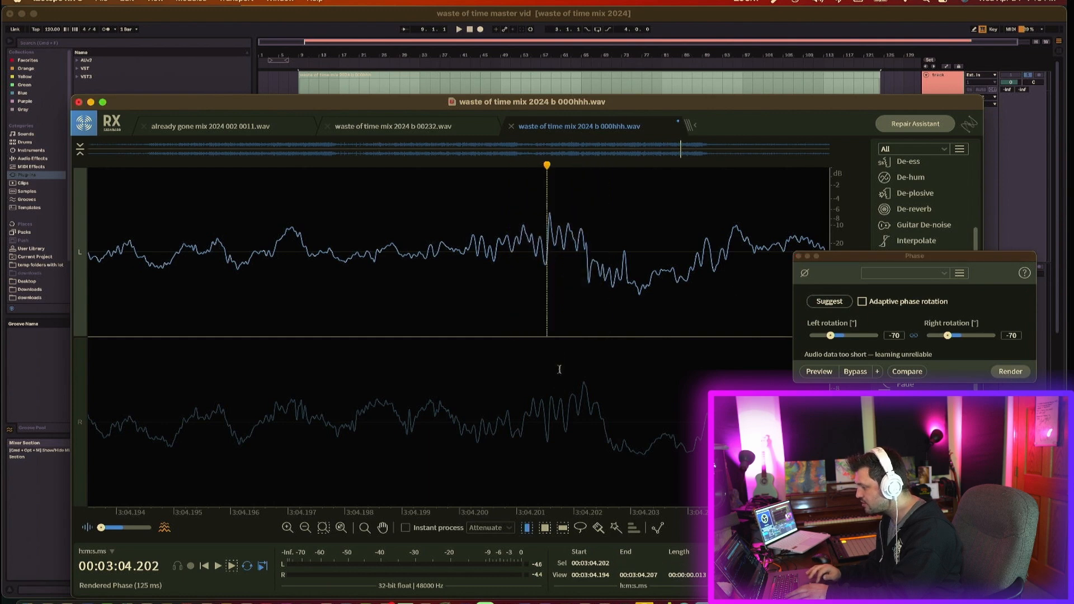
{"action": "left_click", "coordinate": [578, 390]}
{"action": "left_click", "coordinate": [588, 283]}
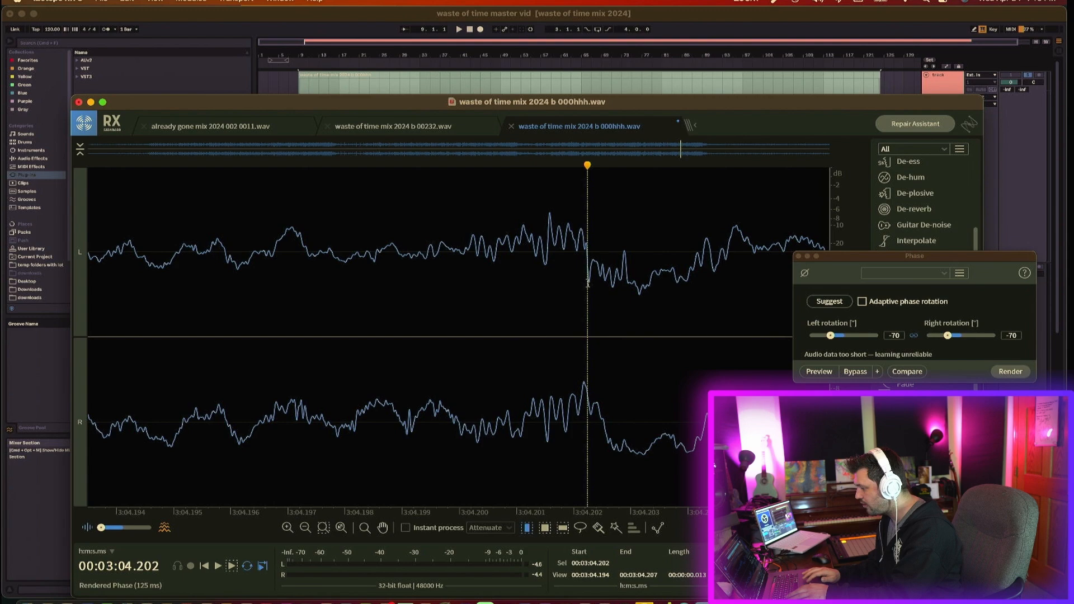
Audition the processed passage around the rotated peak, playing from 3:02.600.
{"action": "left_click", "coordinate": [305, 527]}
{"action": "left_click", "coordinate": [305, 527]}
{"action": "left_click", "coordinate": [305, 528]}
{"action": "left_click", "coordinate": [306, 527]}
{"action": "left_click", "coordinate": [306, 528]}
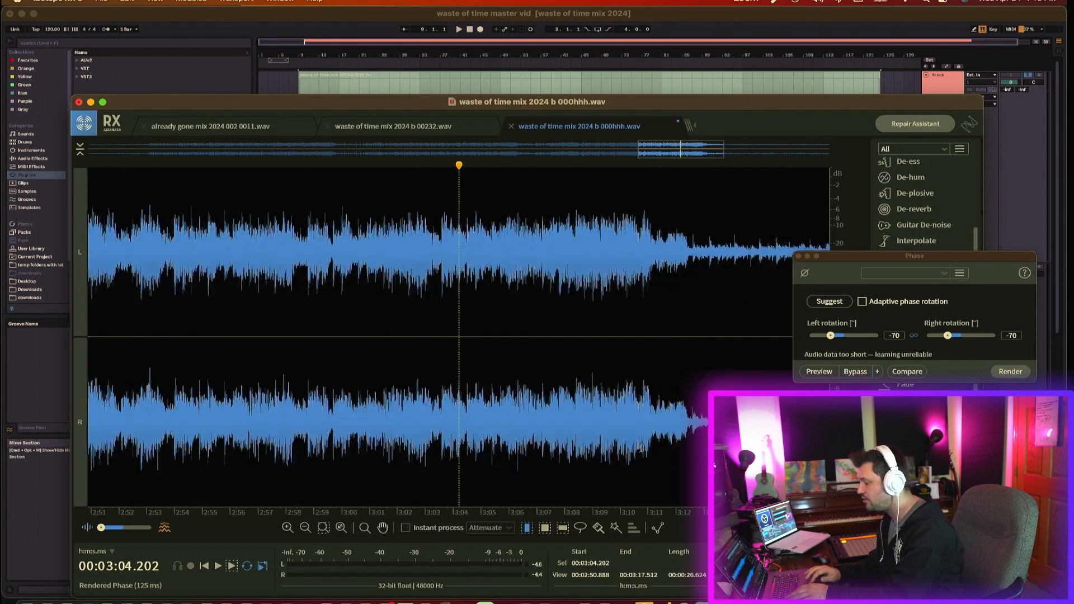
{"action": "left_click", "coordinate": [402, 431]}
{"action": "key", "text": "space"}
{"action": "key", "text": "space"}
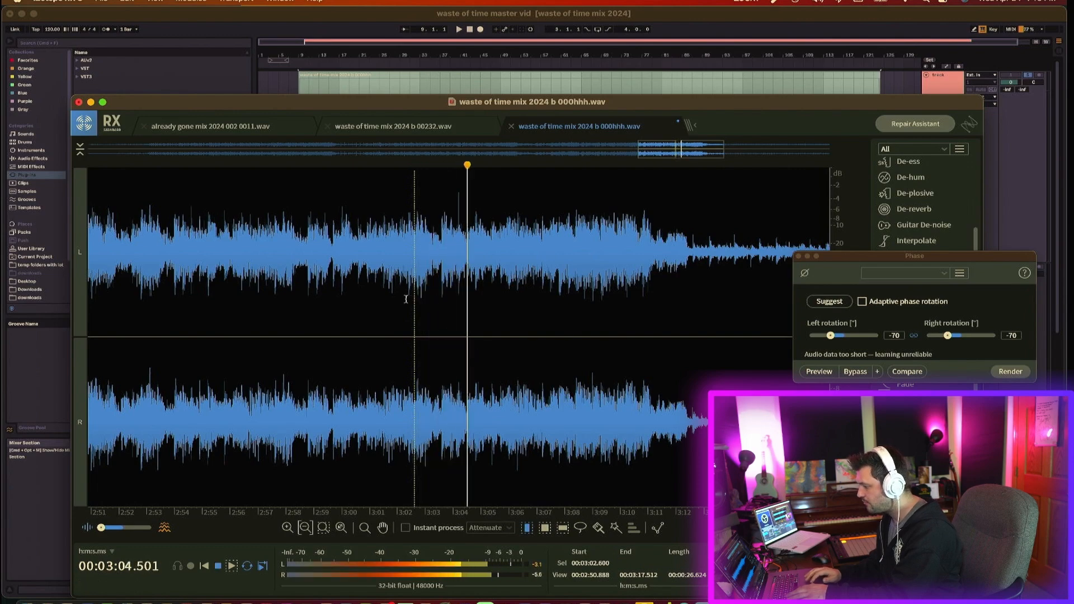
{"action": "key", "text": "space"}
Audition a longer stretch through the rotated peak, playing from 3:00.552 to about 3:06.858.
{"action": "left_click", "coordinate": [459, 290]}
{"action": "left_click", "coordinate": [356, 266]}
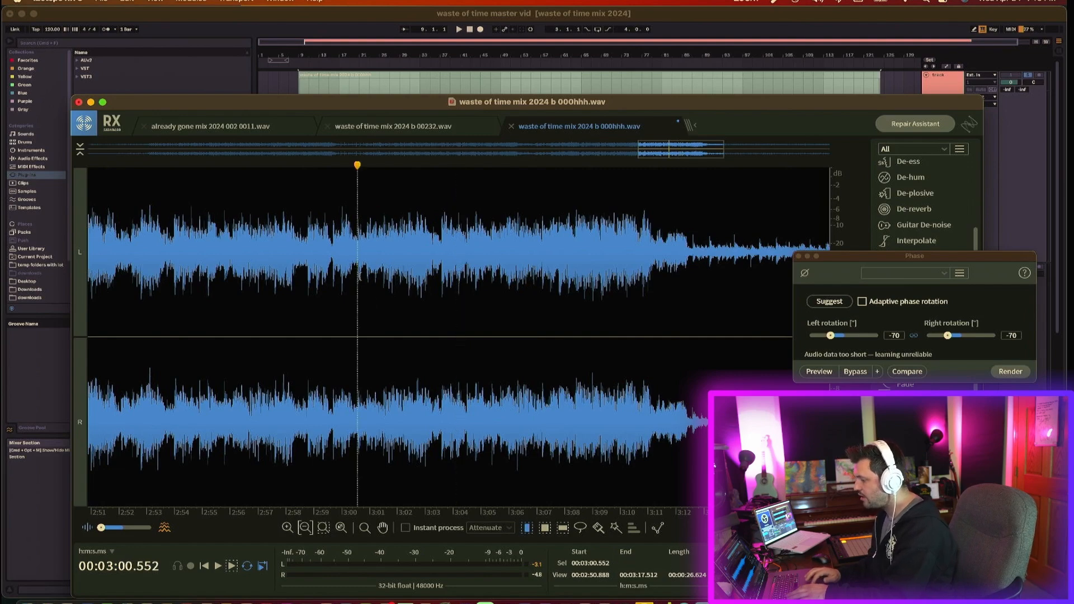
{"action": "key", "text": "space"}
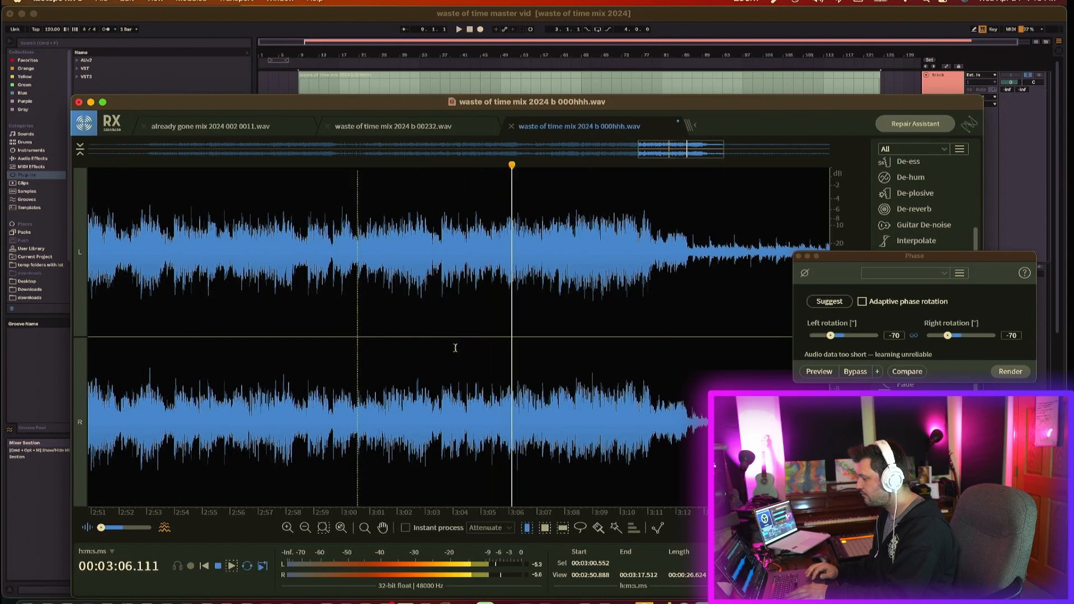
{"action": "key", "text": "space"}
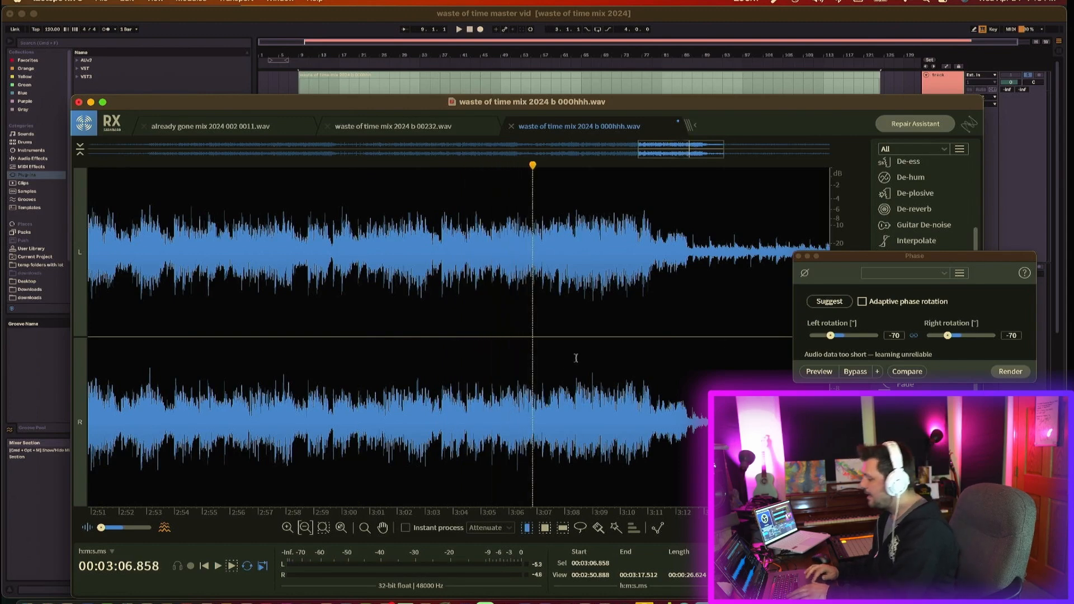